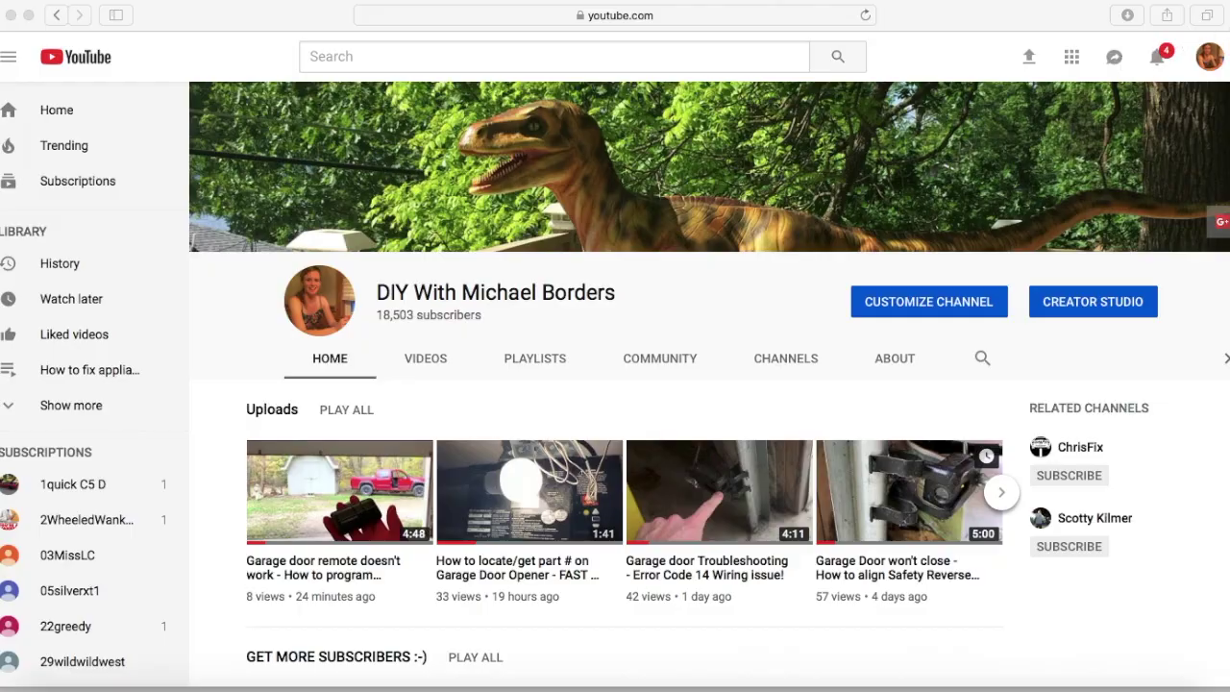
In a new tab, search Google for 'handbrake mac' and open the official HandBrake homepage
key("super+t")
left_click(558, 136)
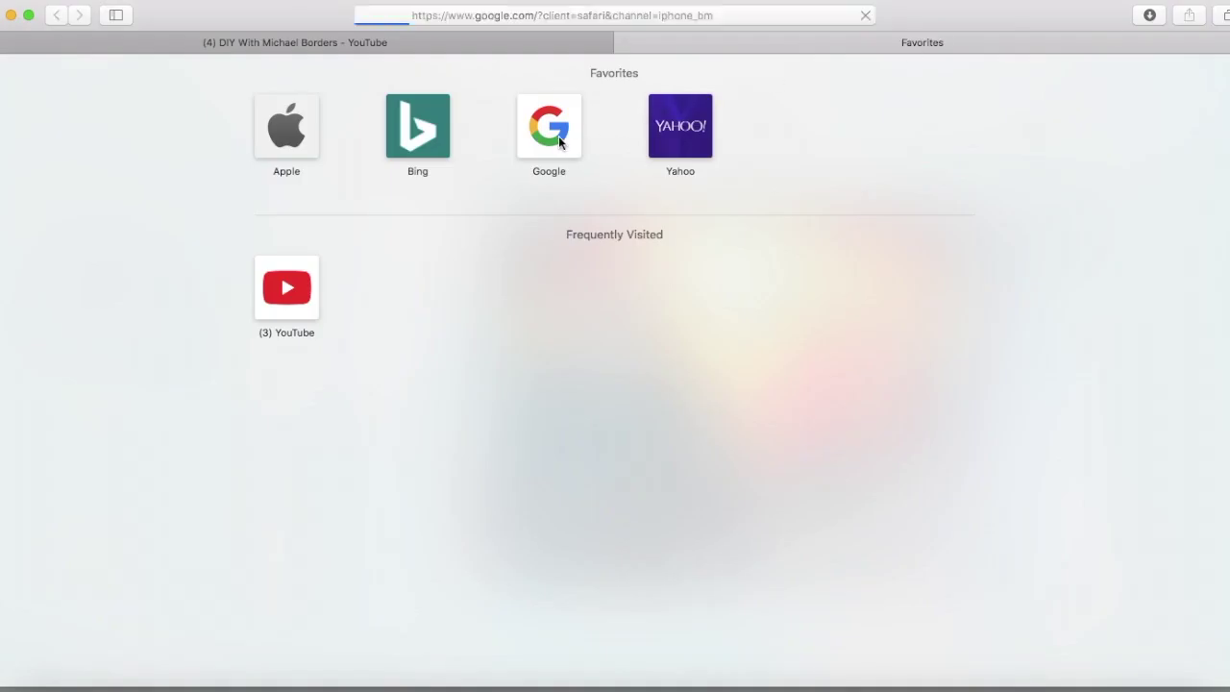
type("ha")
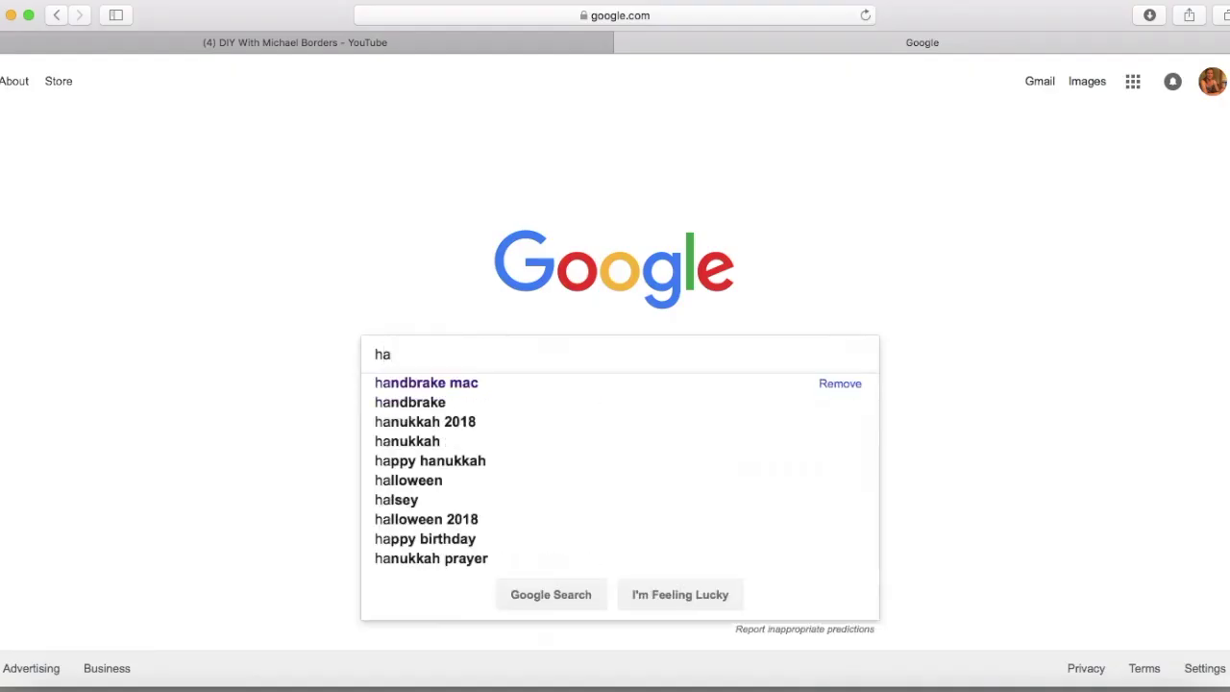
type("ndbrake")
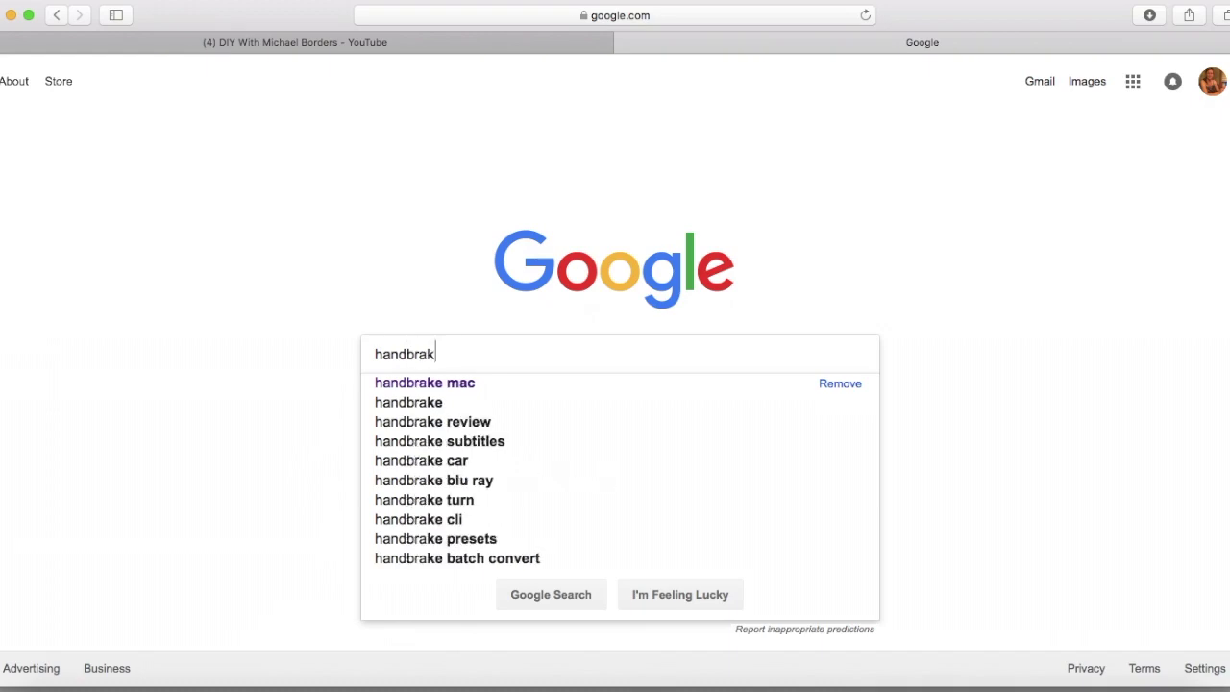
left_click(427, 382)
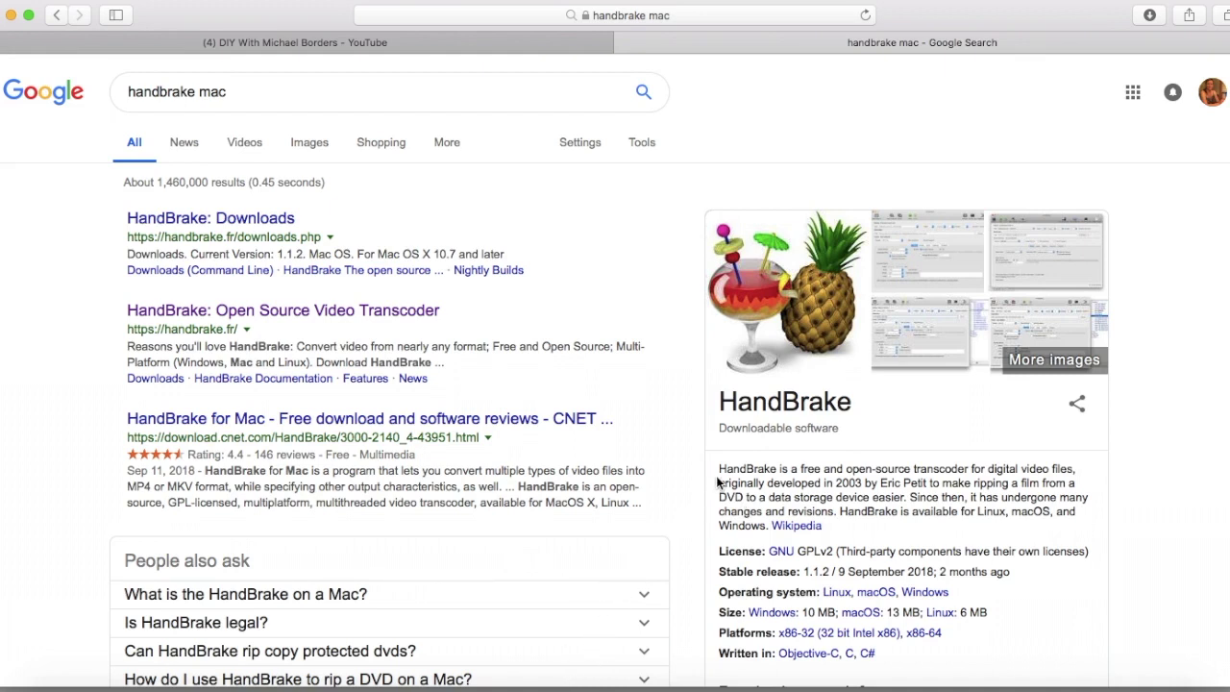
left_click(188, 311)
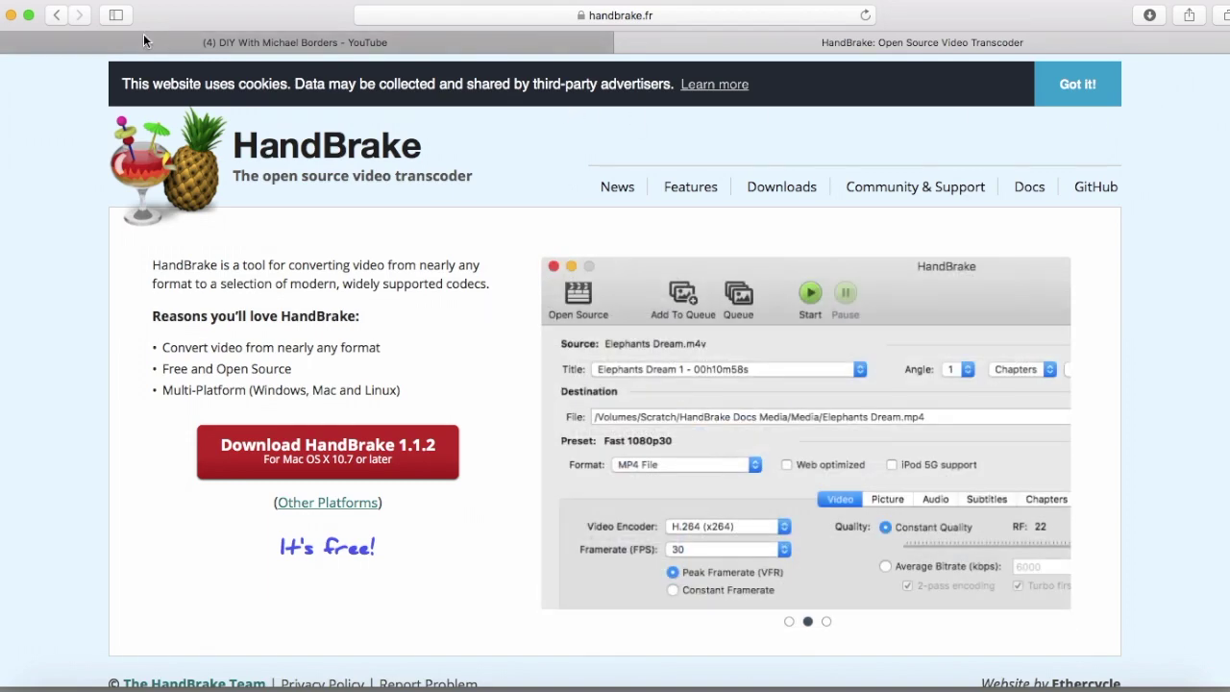
Minimize Safari to reveal the HandBrake app behind it
left_click(12, 16)
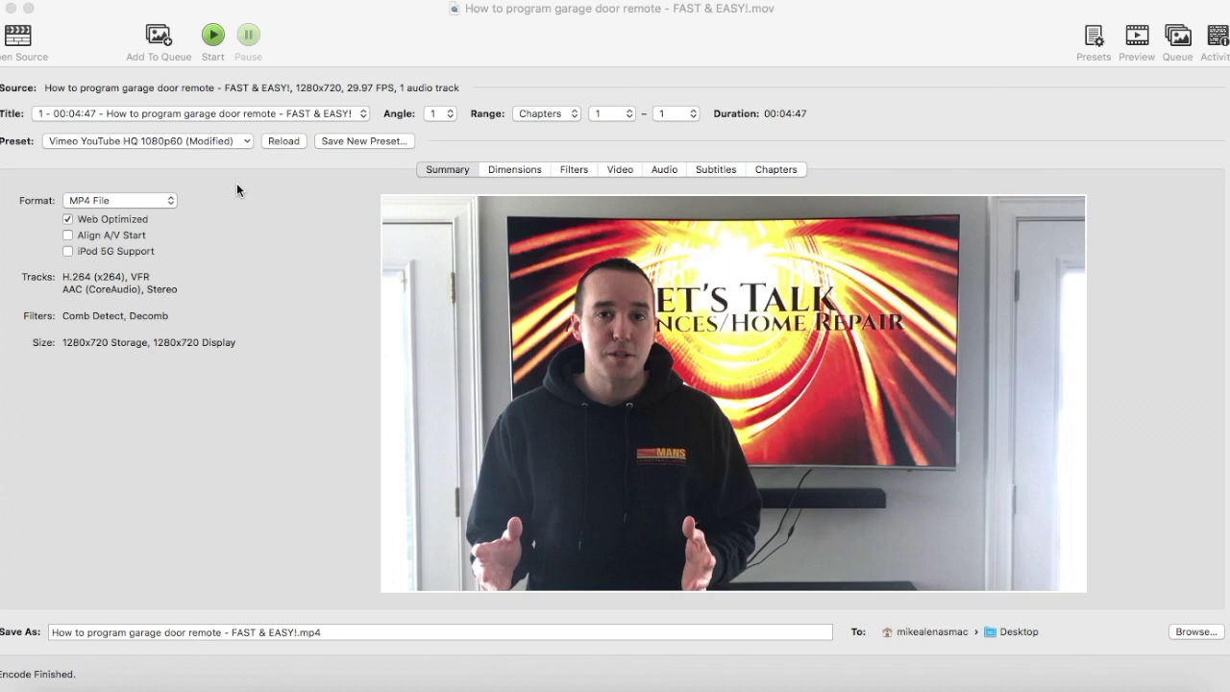
Drag the Colorado Valve Cover Replacement .mov from the desktop into HandBrake, then shift the window left
left_click(236, 183)
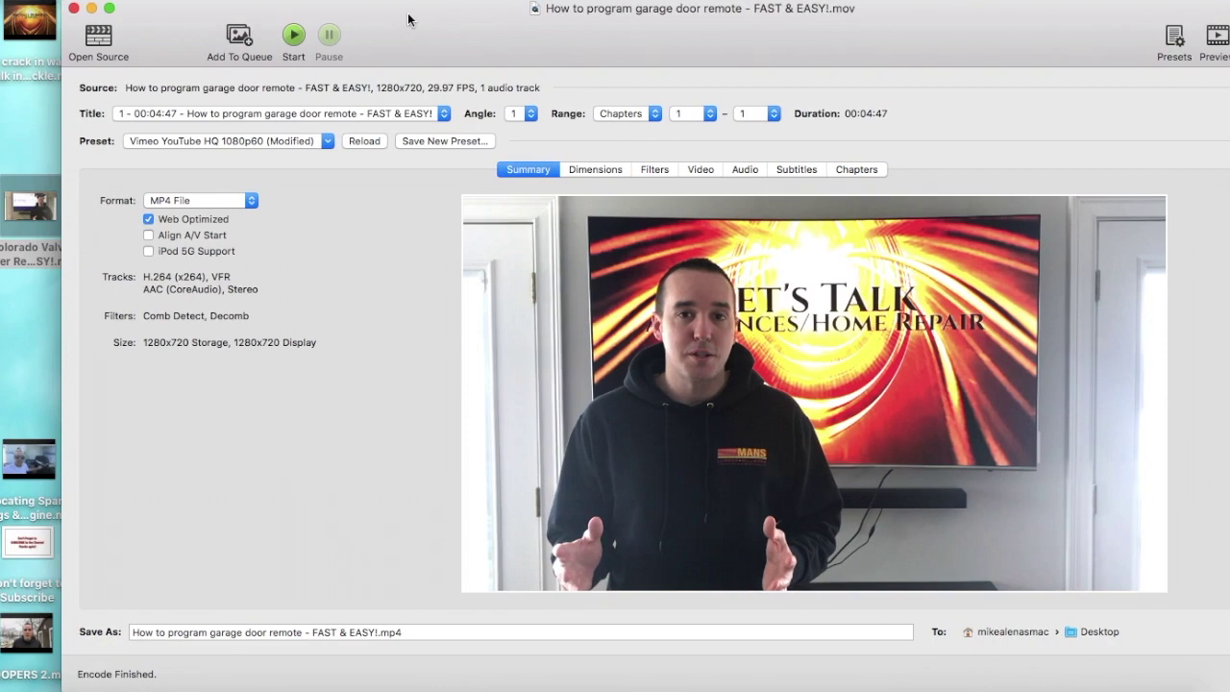
left_click(11, 229)
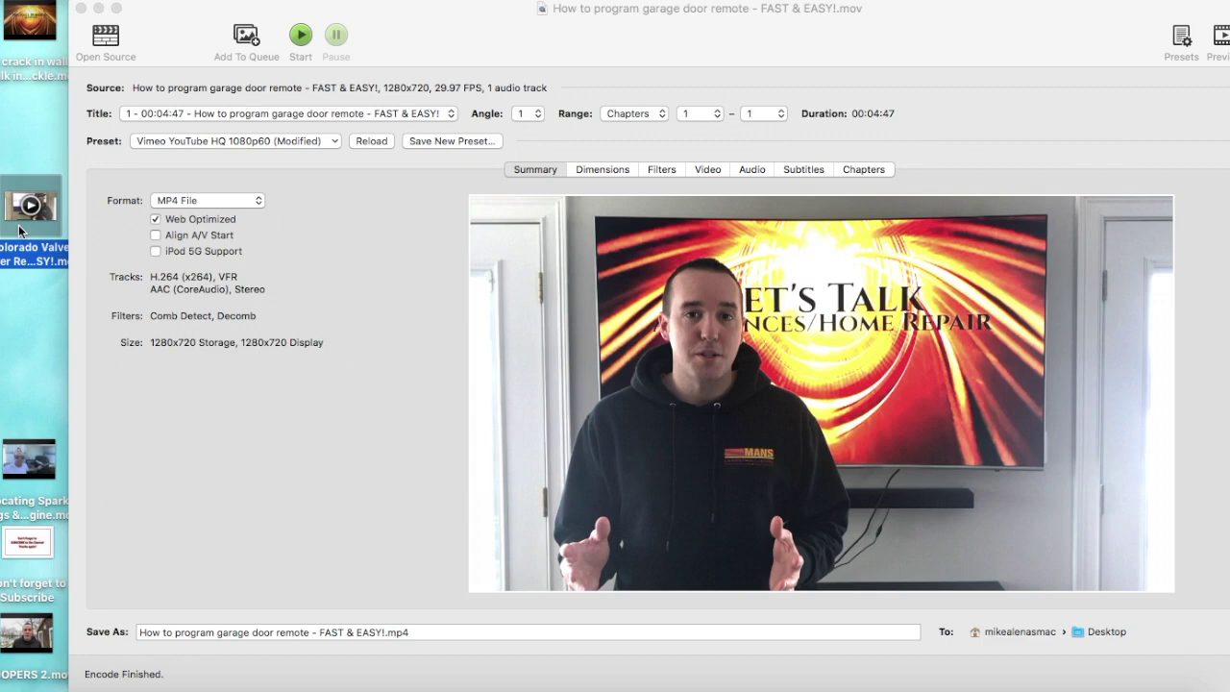
left_click_drag(19, 230, 536, 310)
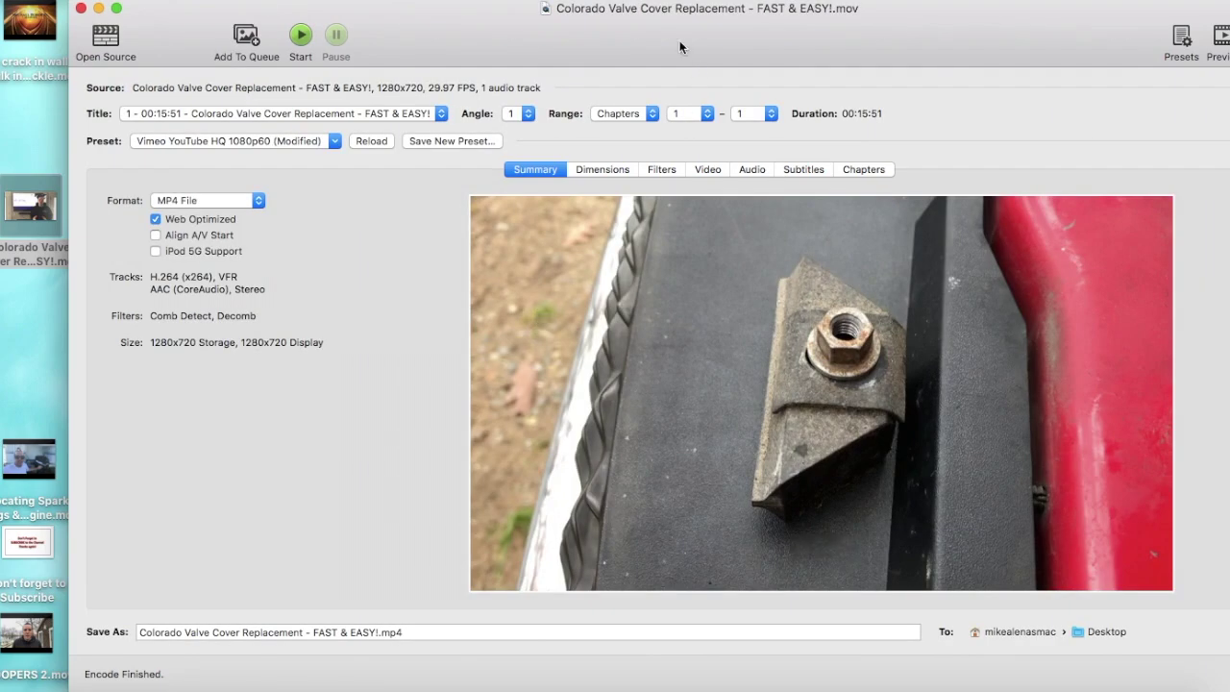
left_click_drag(677, 40, 592, 39)
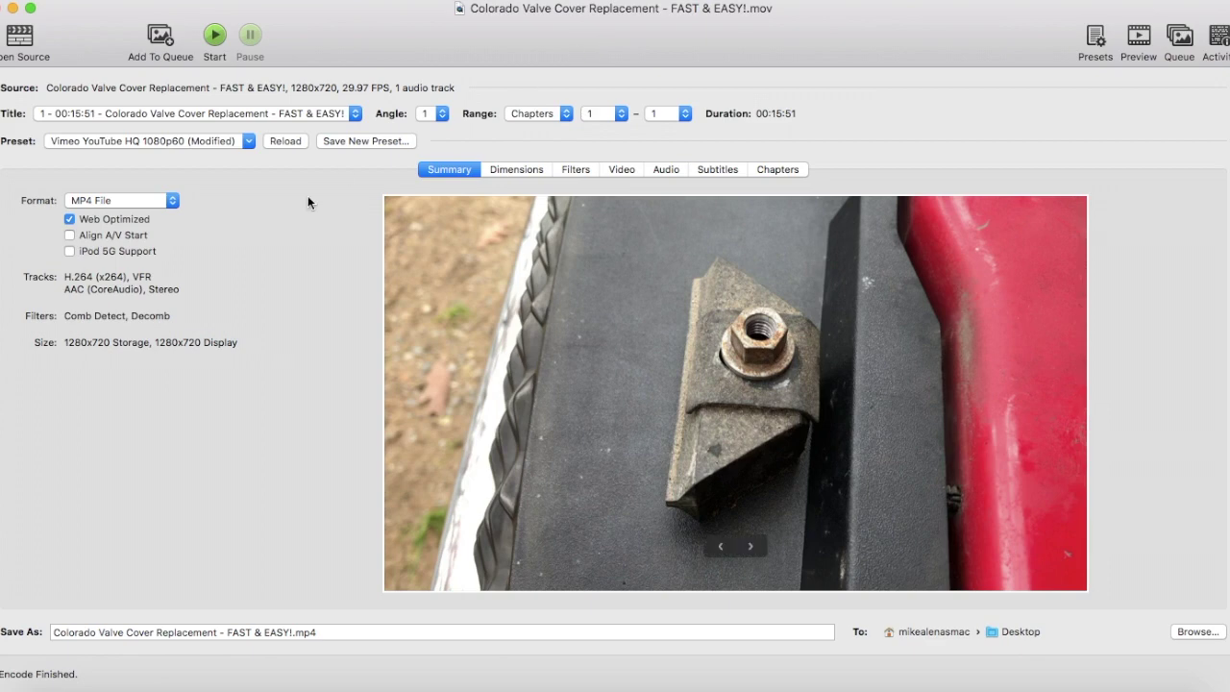
Apply the Web preset Vimeo YouTube HQ 1080p60 to the job
left_click(1096, 36)
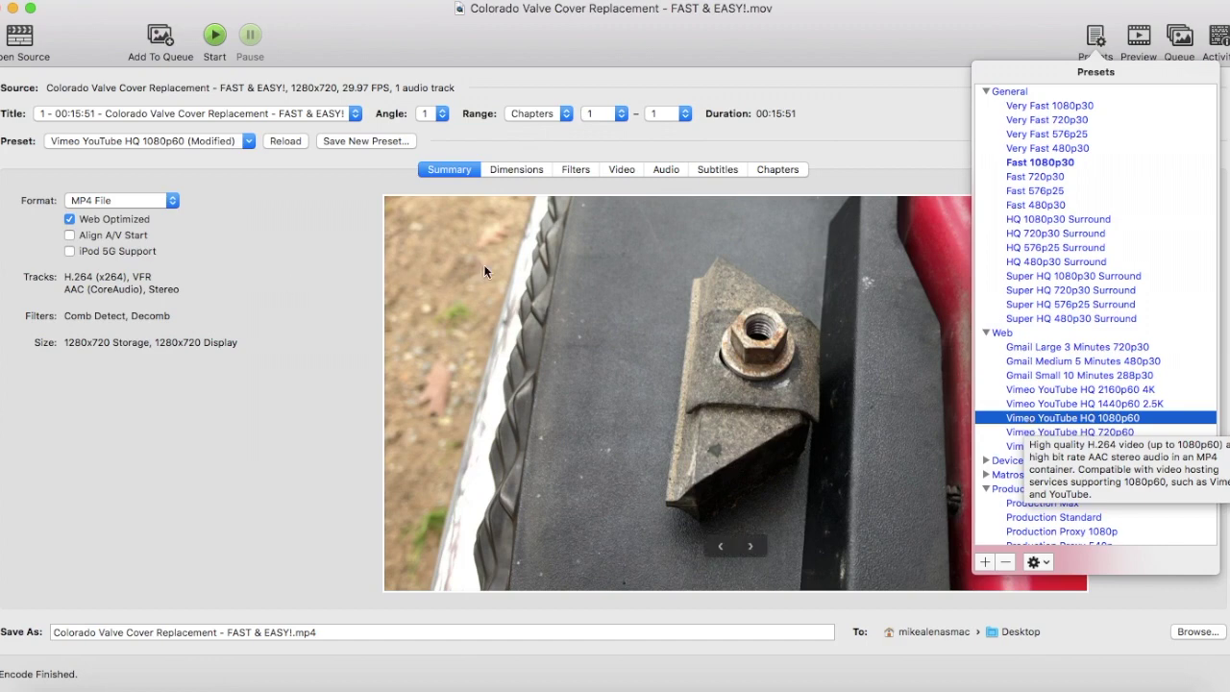
left_click(289, 280)
left_click(248, 141)
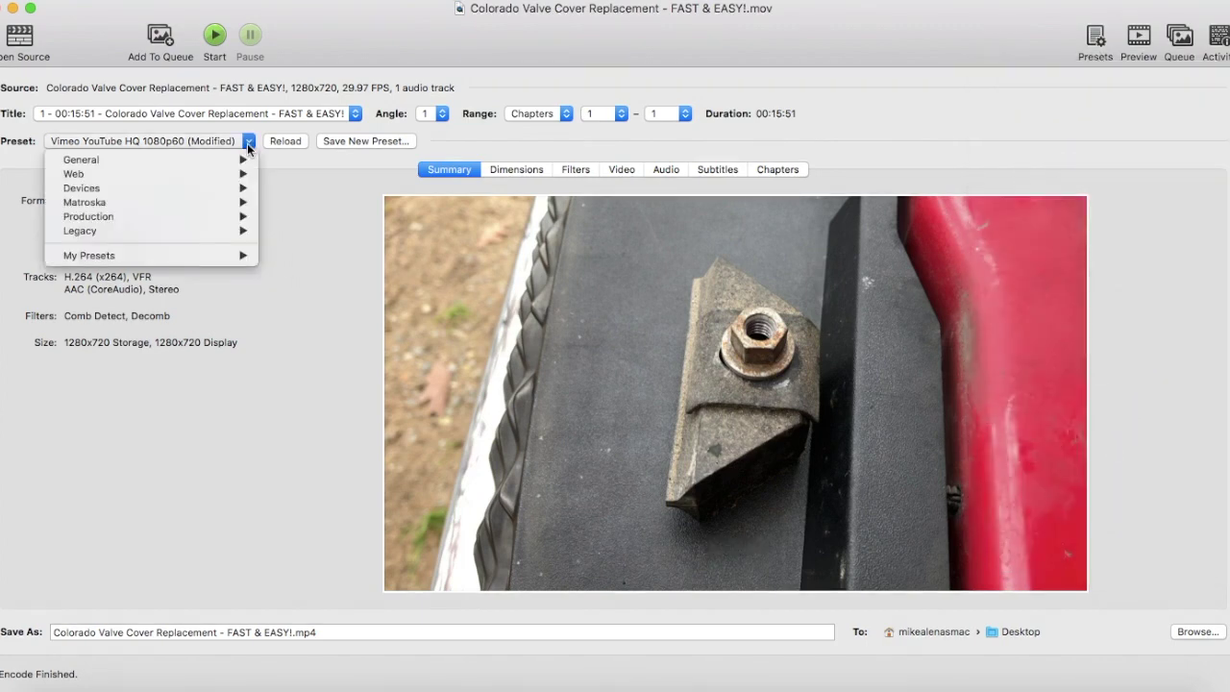
mouse_move(196, 173)
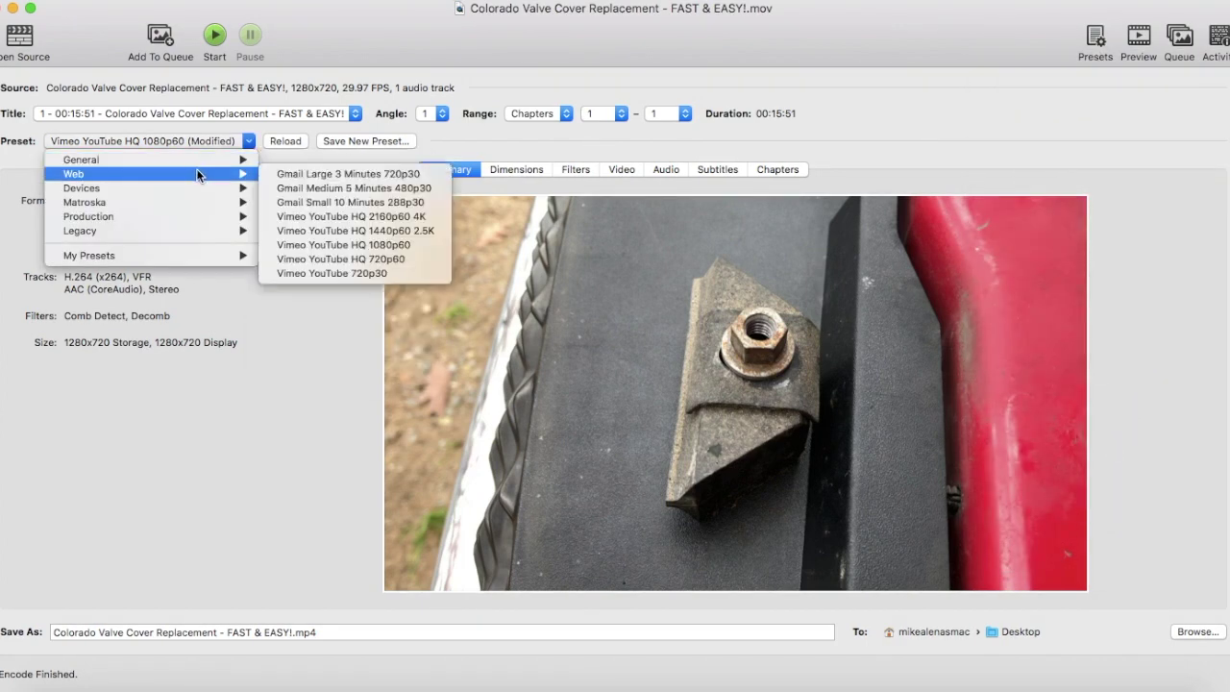
left_click(314, 243)
Keep MP4 File as the output format and bring up the Video settings
left_click(174, 202)
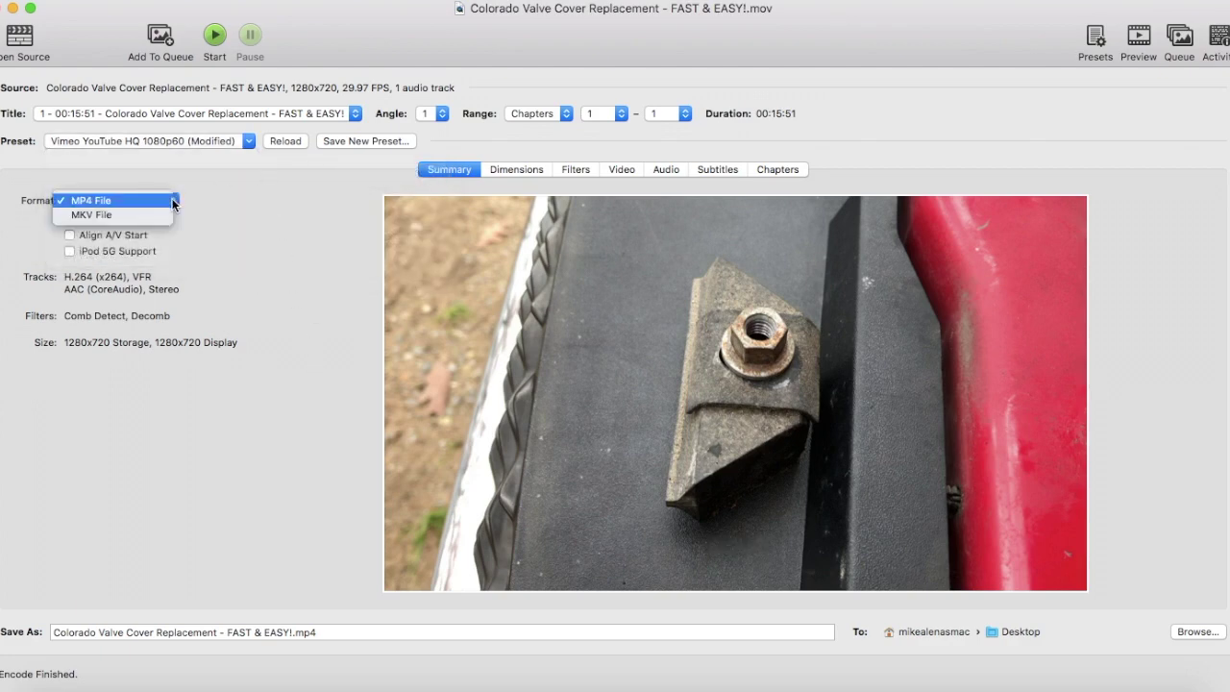
left_click(117, 200)
left_click(70, 220)
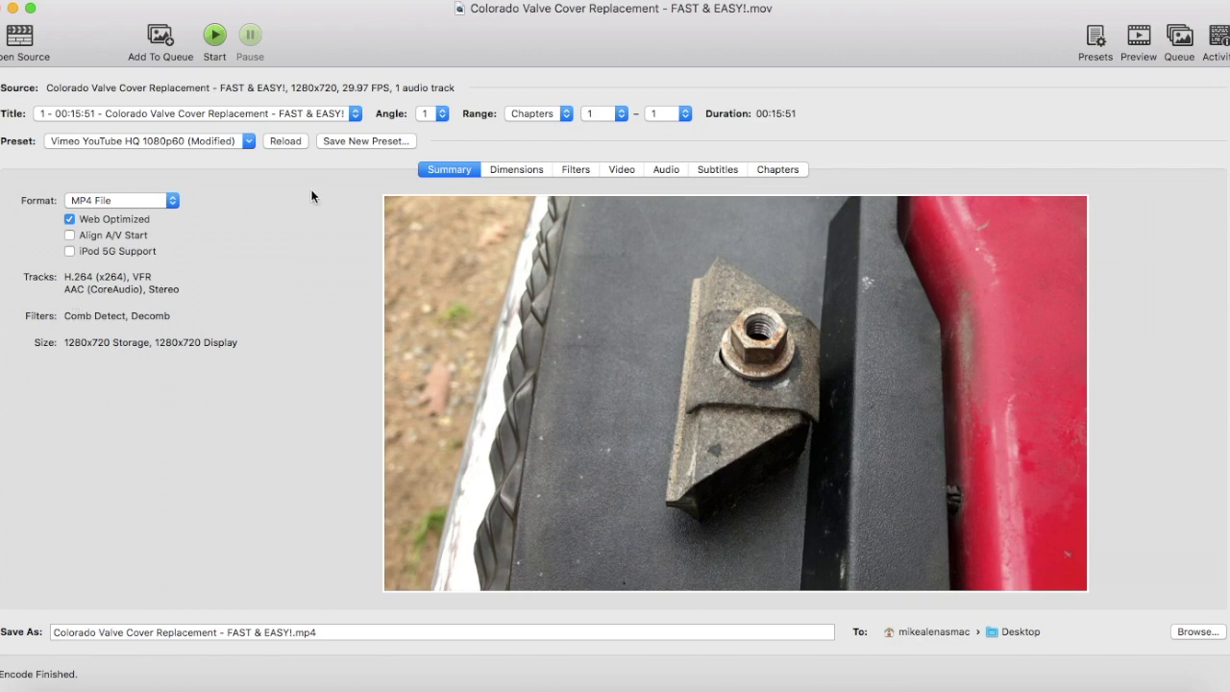
left_click(618, 171)
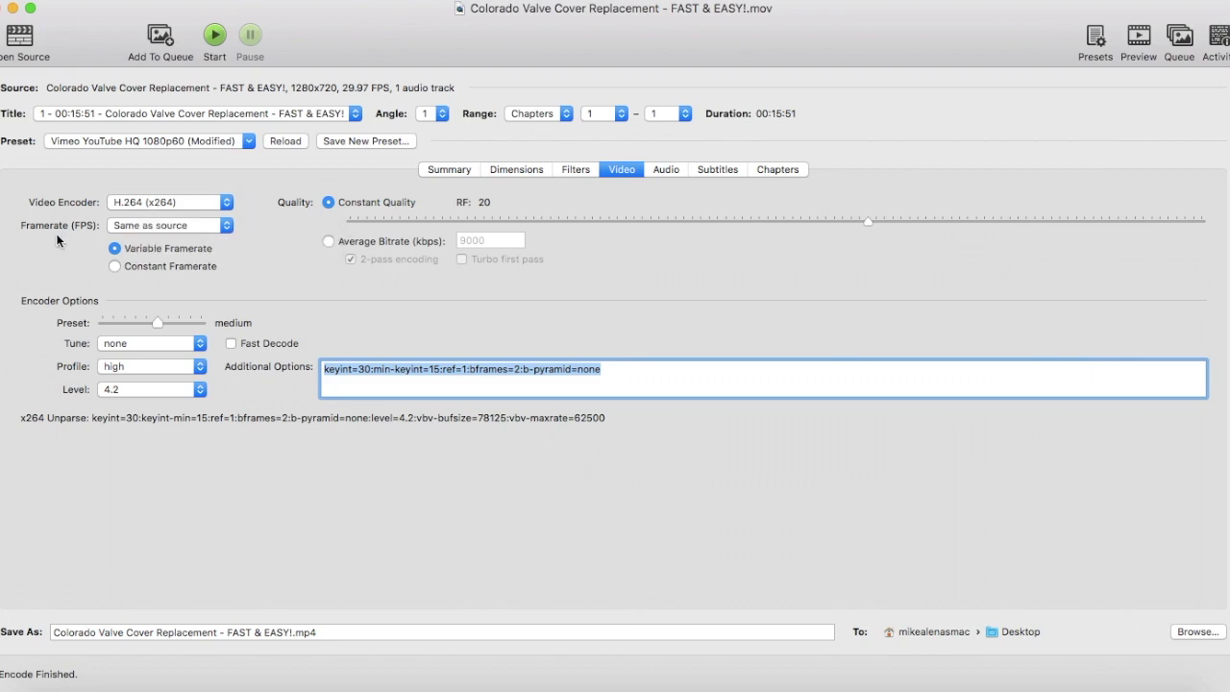
Leave the framerate on Same as source, then view the audio track settings
left_click(228, 221)
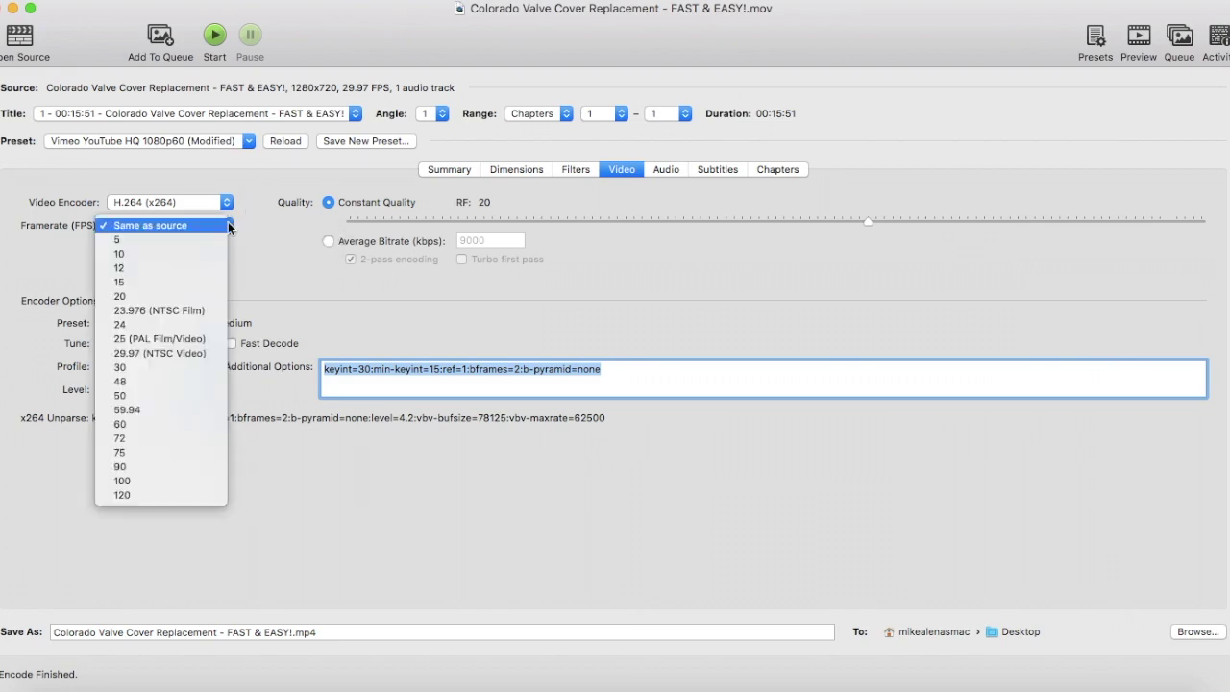
left_click(142, 225)
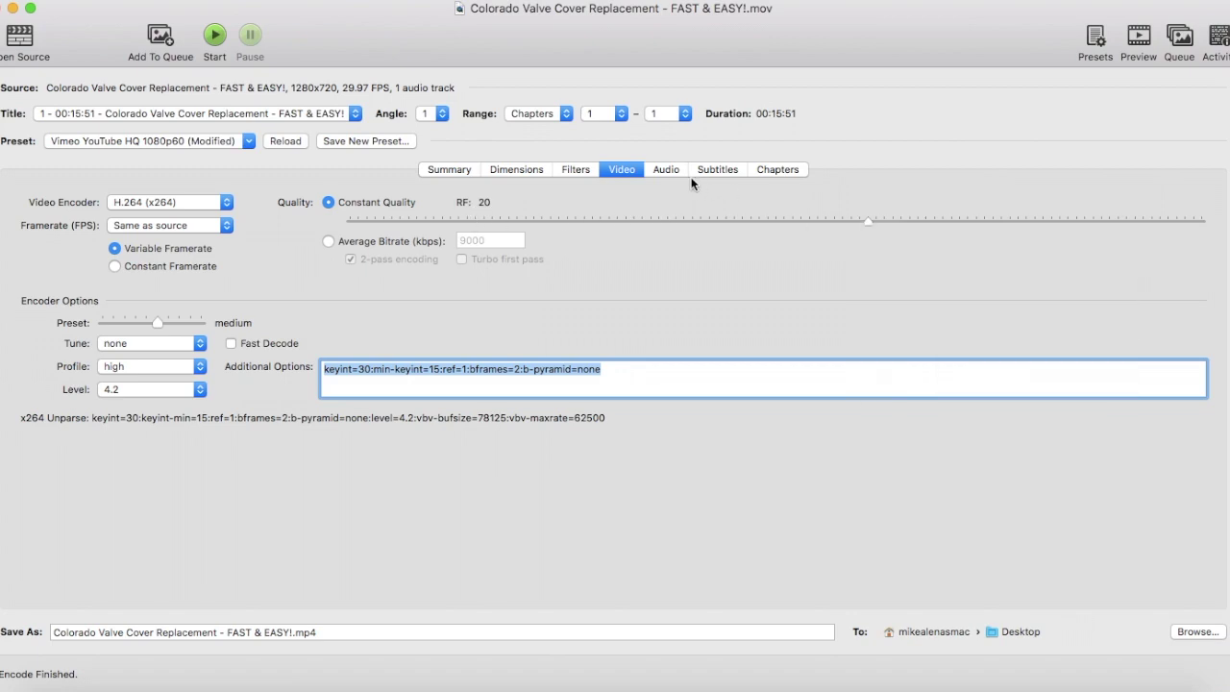
left_click(659, 171)
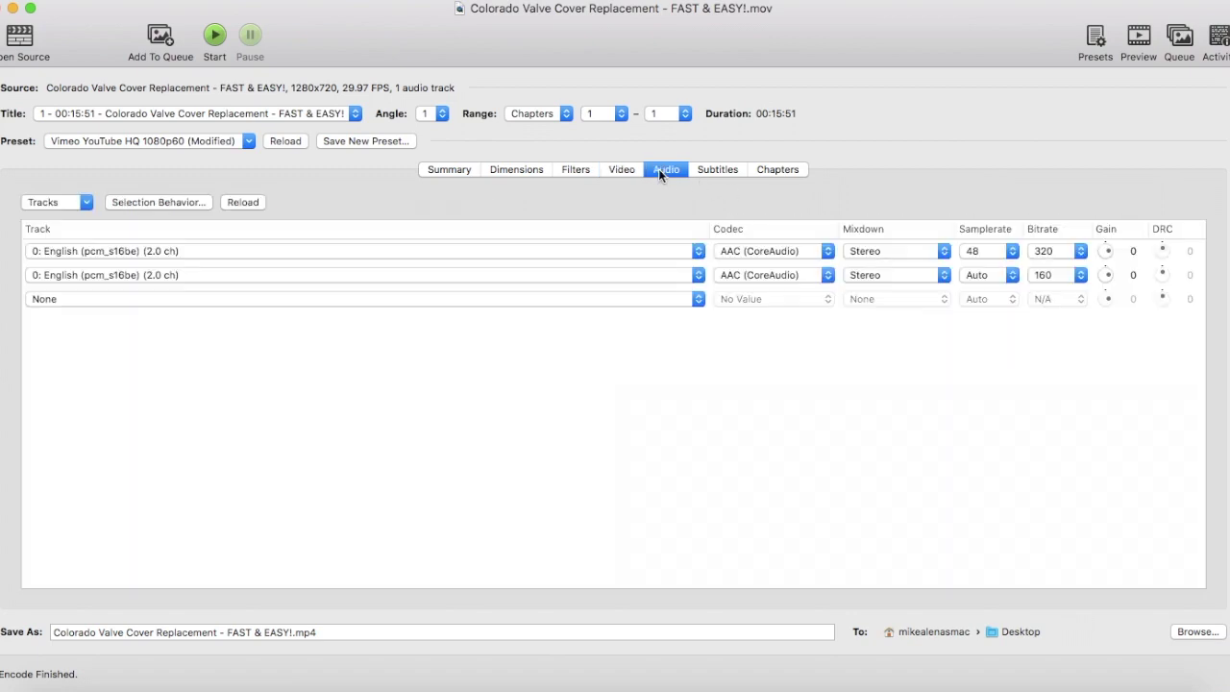
Set the second audio track to None, samplerate to Auto, and keep bitrate at 320
left_click(699, 276)
left_click(544, 260)
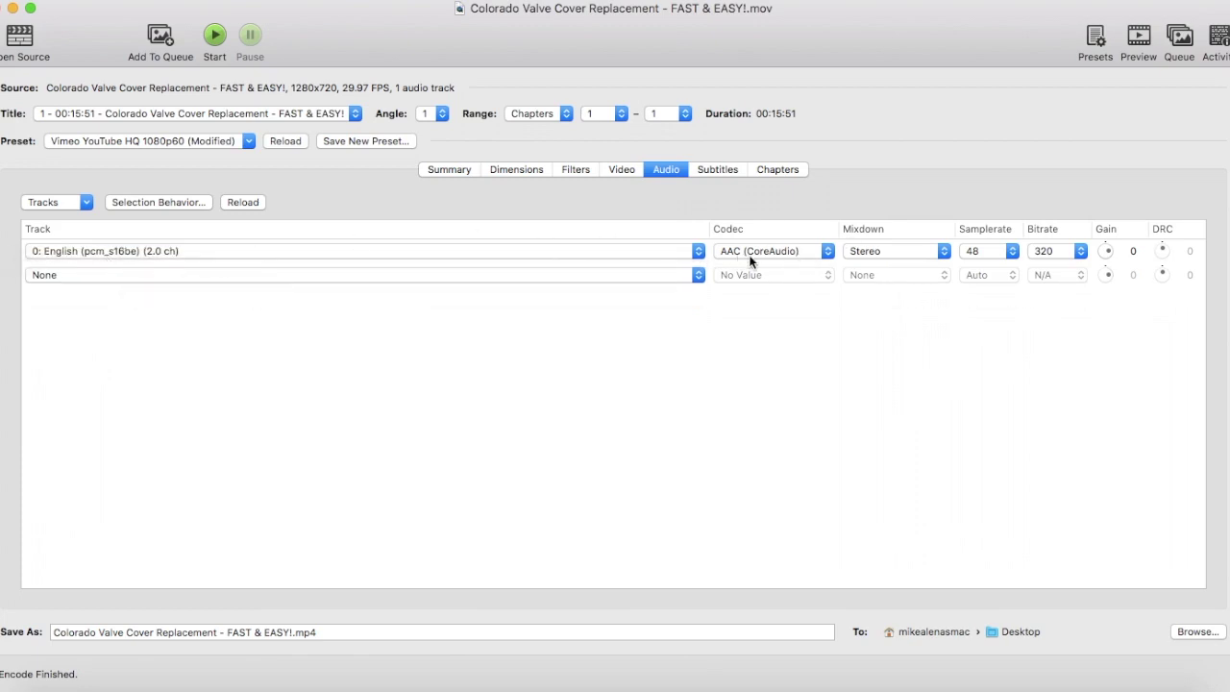
left_click(1014, 252)
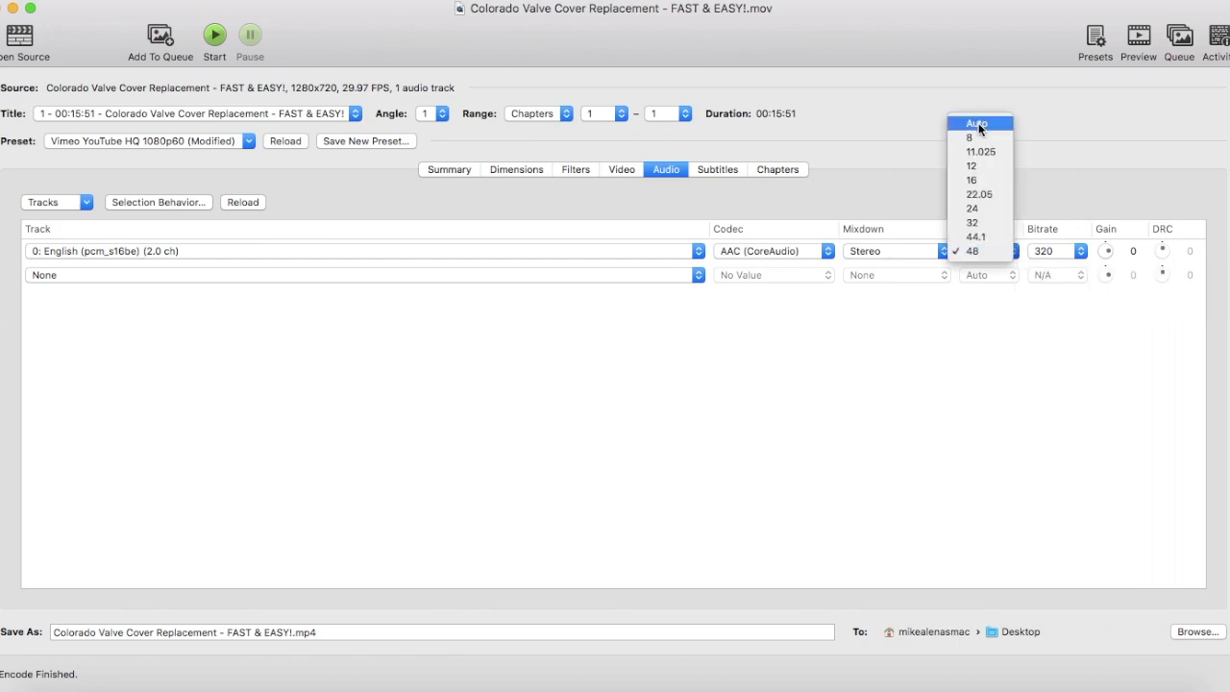
left_click(977, 125)
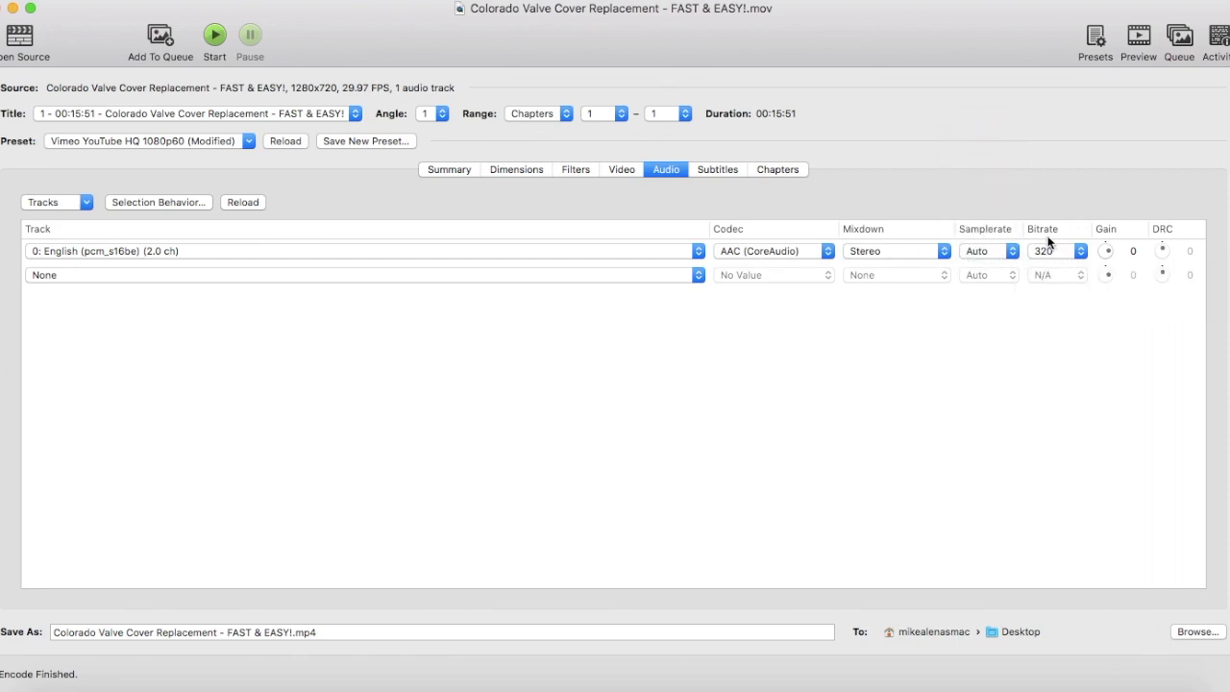
left_click(1080, 252)
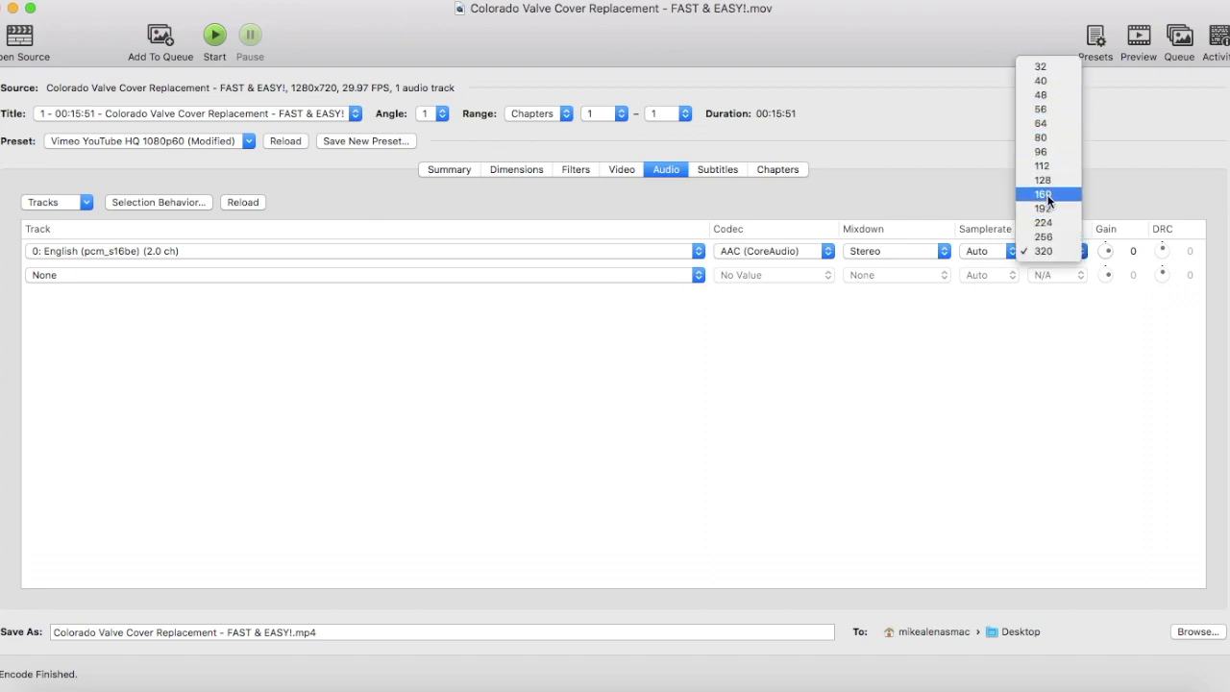
left_click(1045, 251)
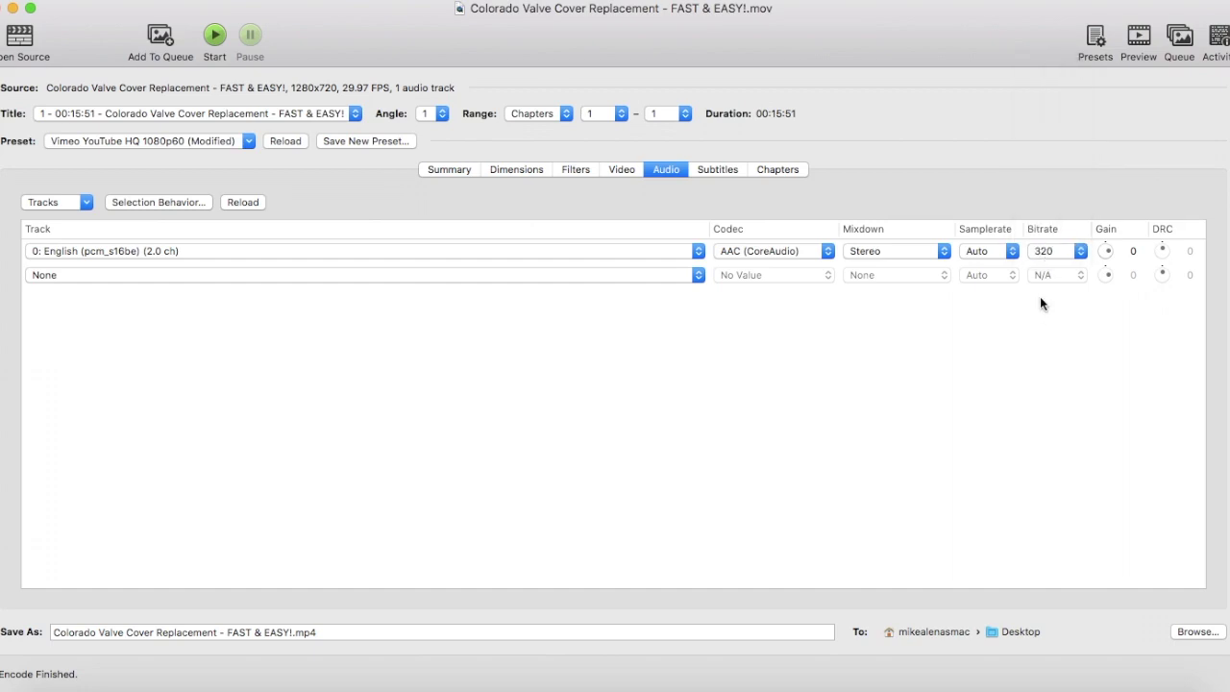
Return to the Summary and start encoding the Colorado Valve Cover video
left_click(442, 168)
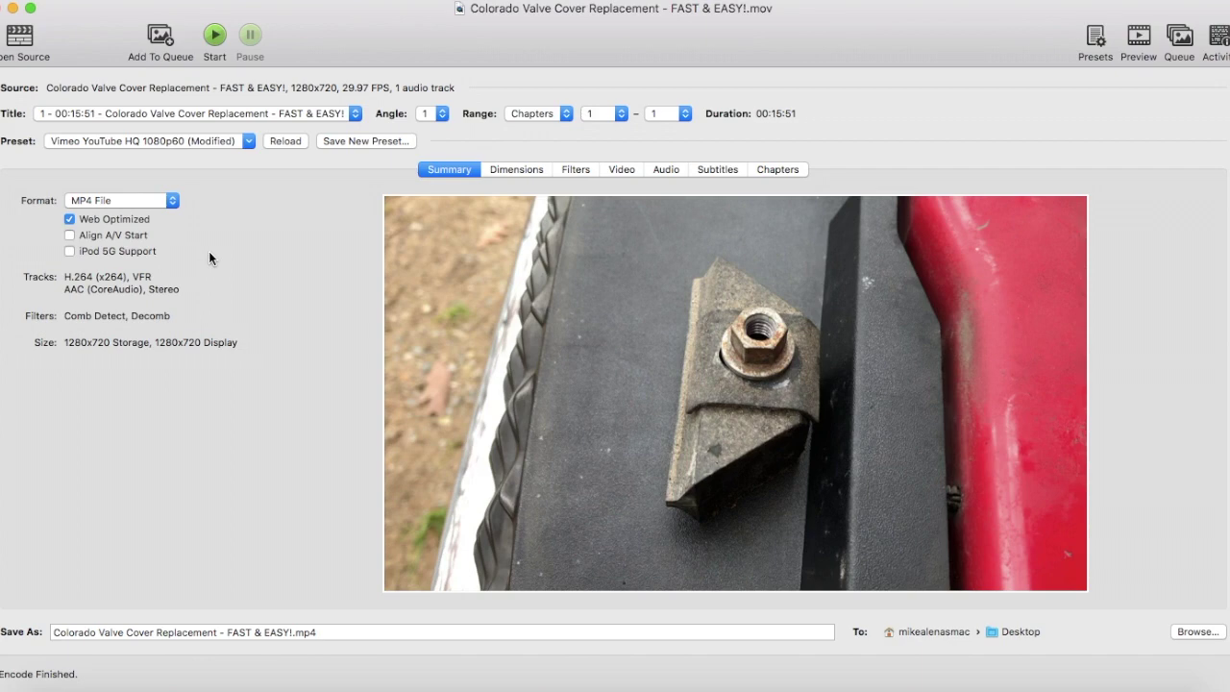
left_click(214, 38)
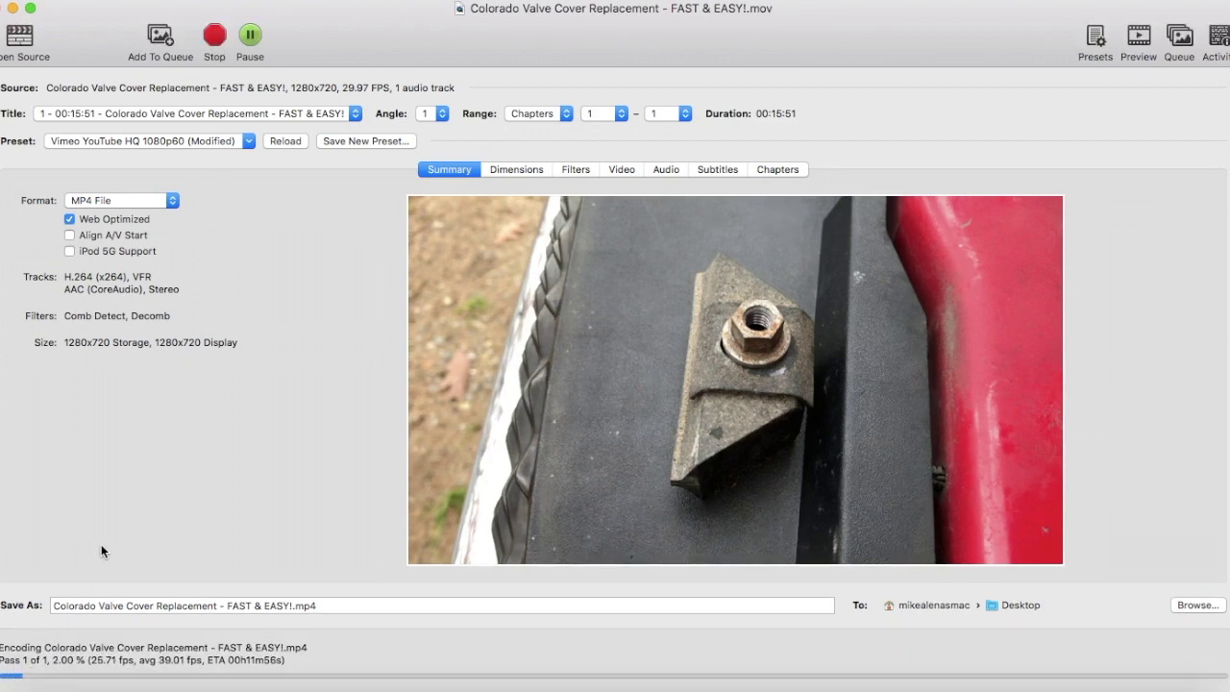